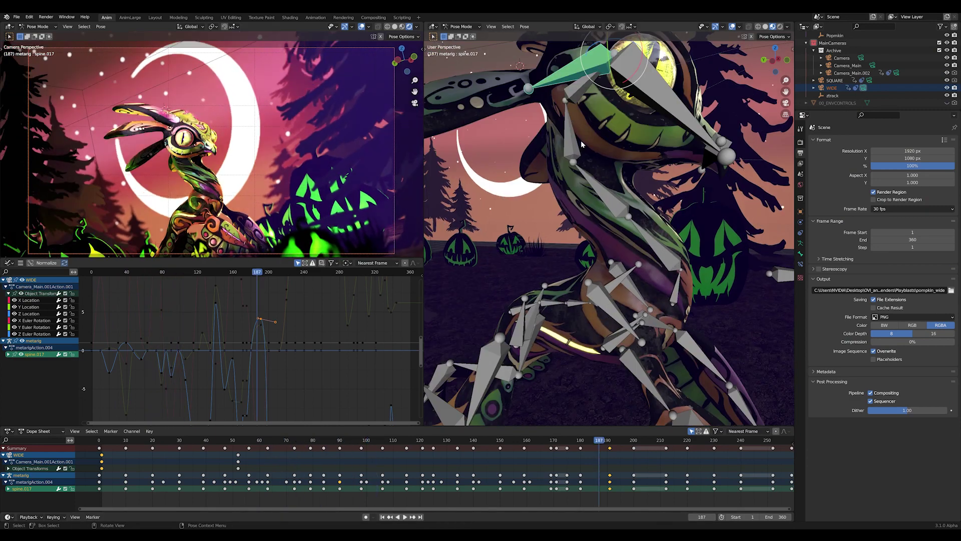
Step: Orbit around the creature's head, change the viewport shading and play the animation
{"action": "middle_click_drag", "start_coordinate": [580, 143], "coordinate": [441, 251]}
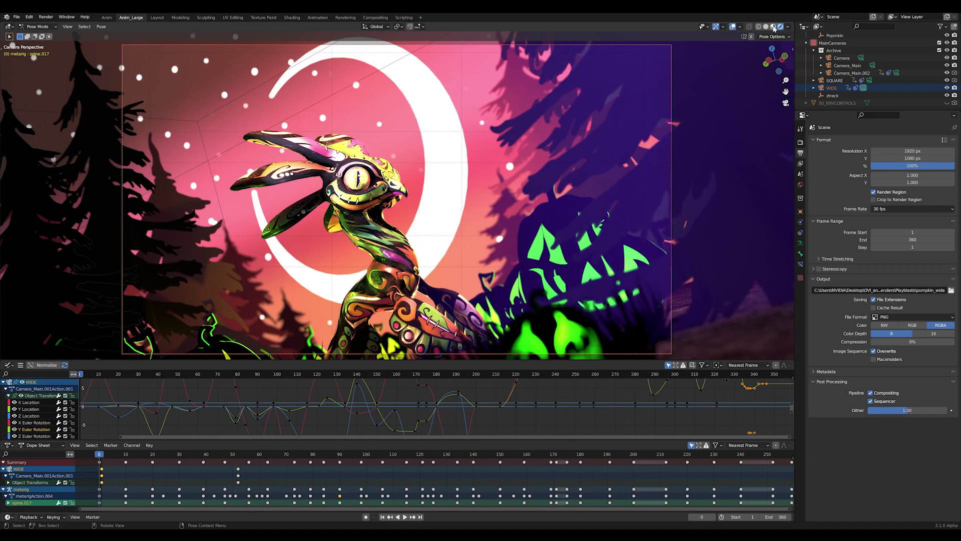
{"action": "left_click", "coordinate": [766, 27]}
{"action": "key", "text": "space"}
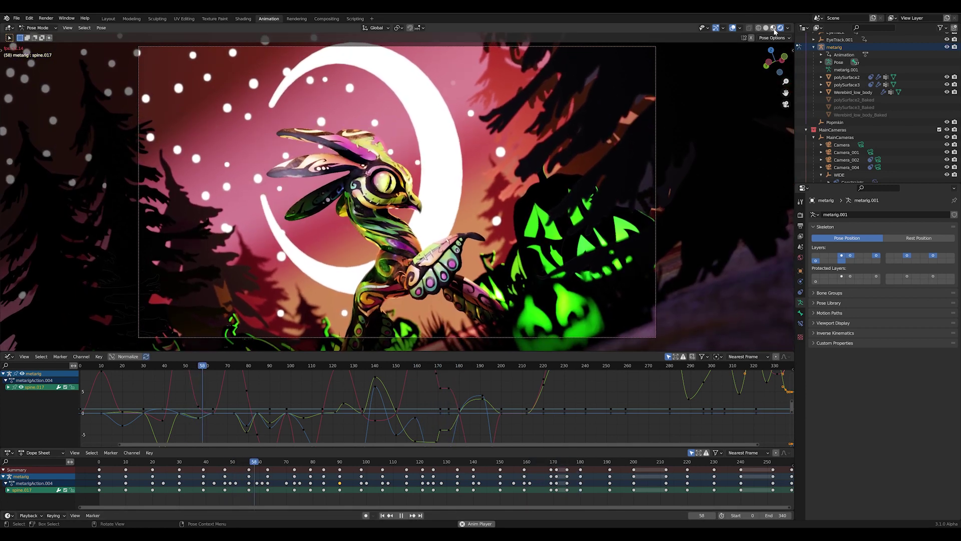
Step: Switch to flatter shading and render the animation as a viewport playblast
{"action": "left_click", "coordinate": [774, 28]}
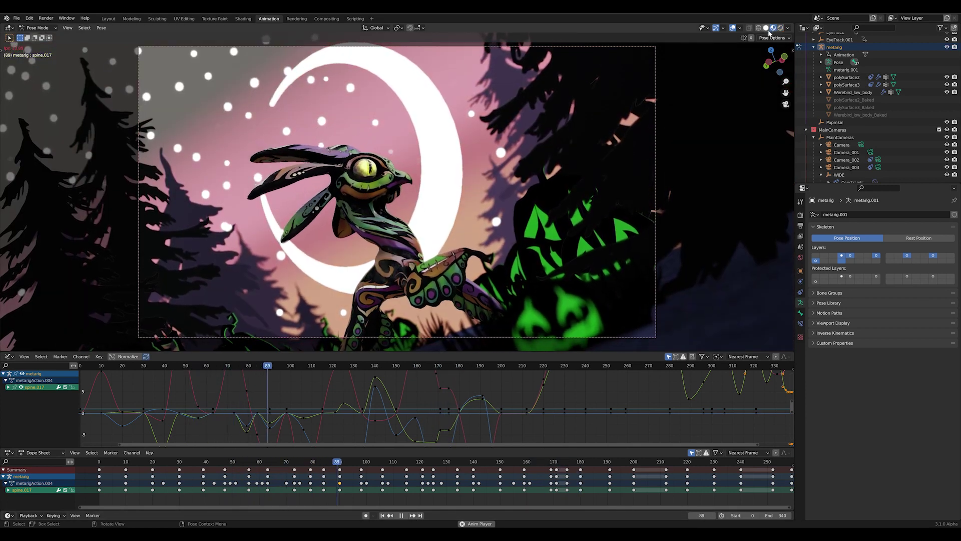
{"action": "left_click", "coordinate": [767, 29]}
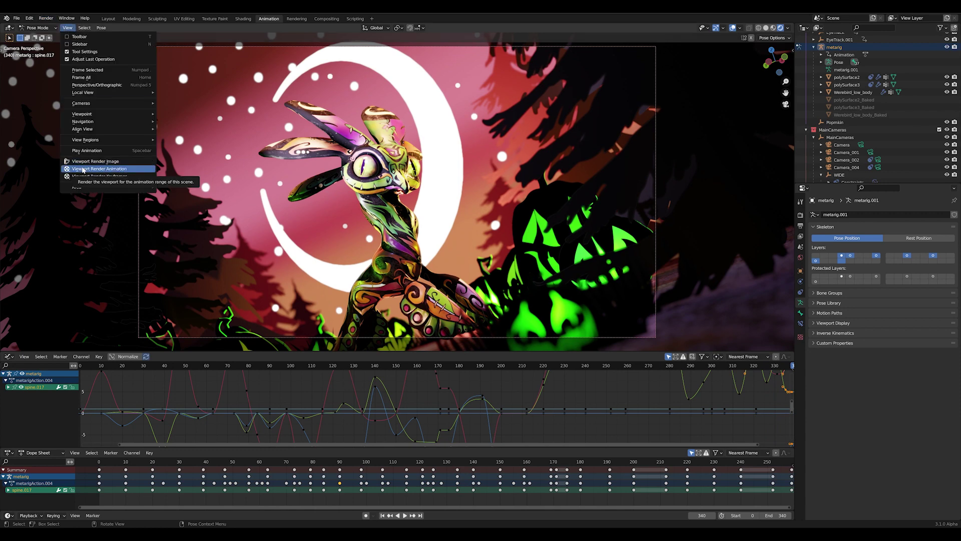
{"action": "left_click", "coordinate": [83, 169]}
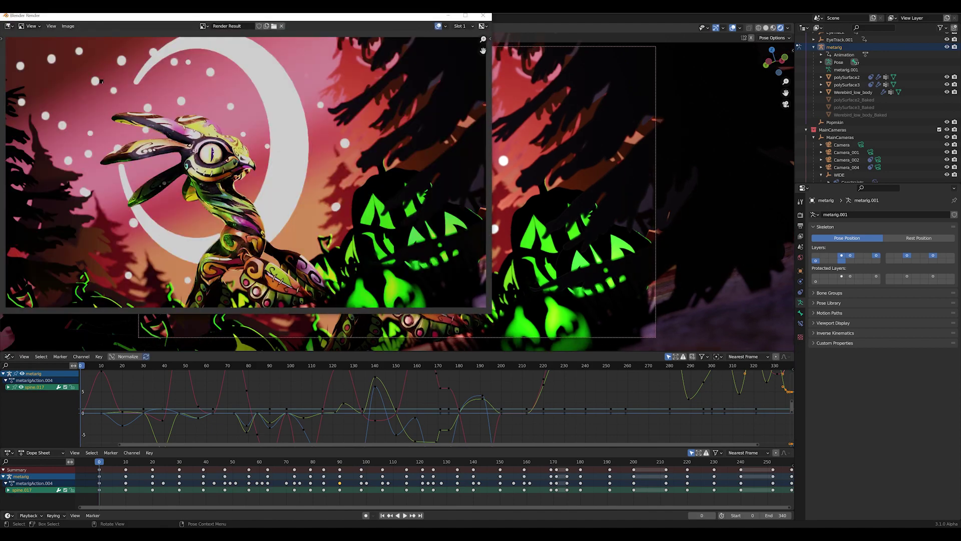
{"action": "left_click_drag", "start_coordinate": [117, 19], "coordinate": [257, 48]}
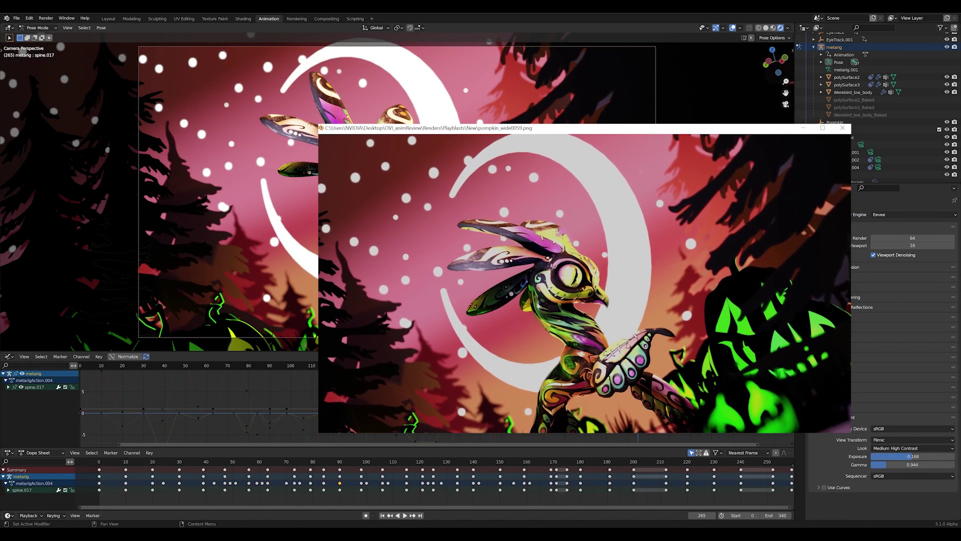
Step: Scroll through the playblast frames in the New folder, then render the viewport animation again
{"action": "key", "text": "alt+Tab"}
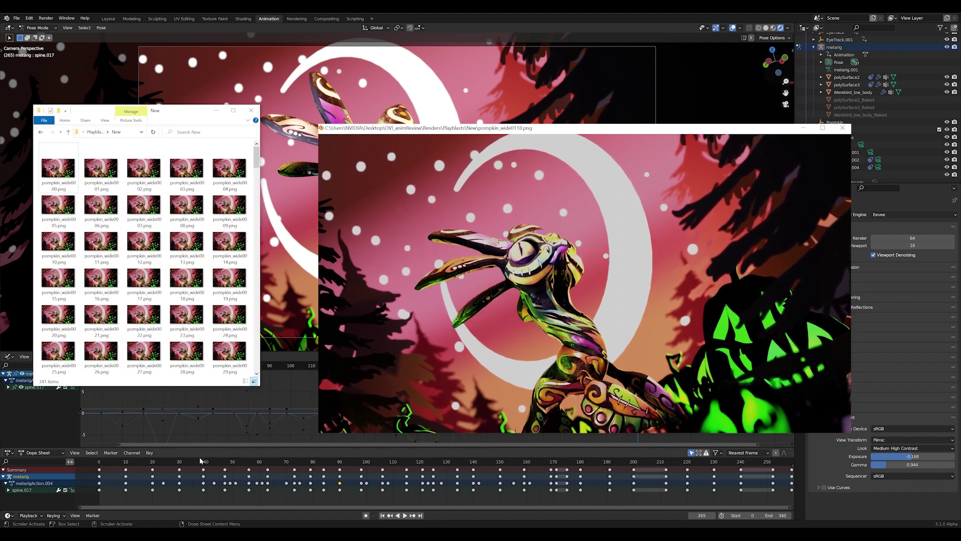
{"action": "scroll", "coordinate": [206, 360], "scroll_direction": "down", "scroll_amount": 10}
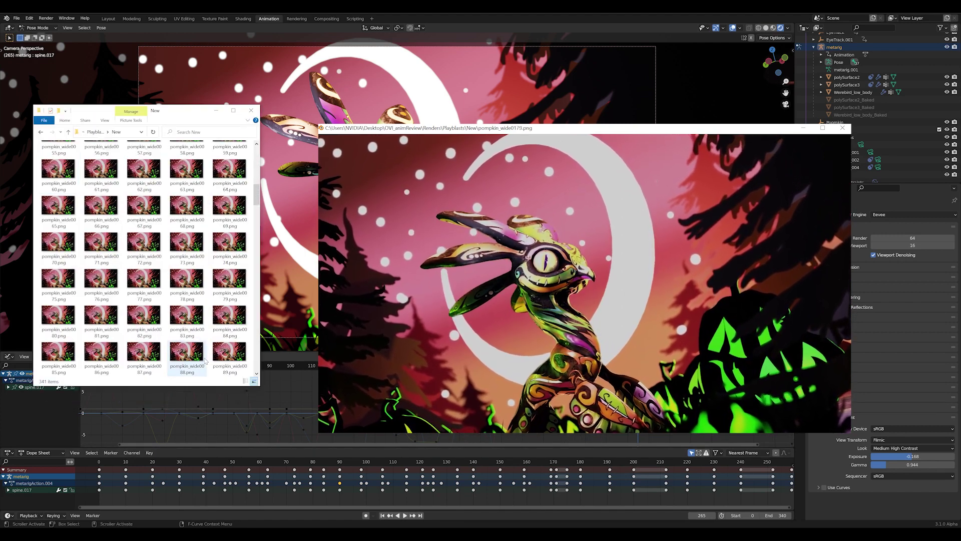
{"action": "scroll", "coordinate": [206, 359], "scroll_direction": "down", "scroll_amount": 15}
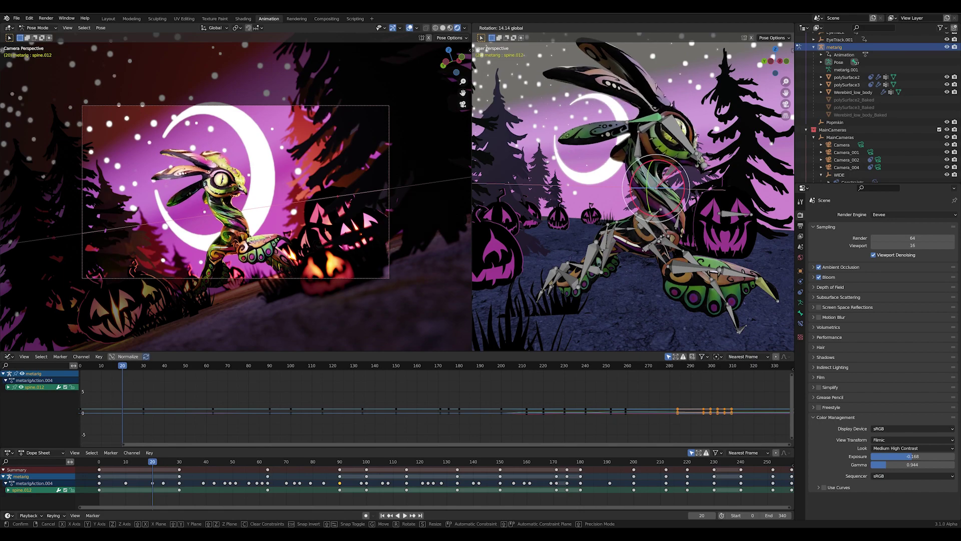
{"action": "left_click", "coordinate": [84, 173]}
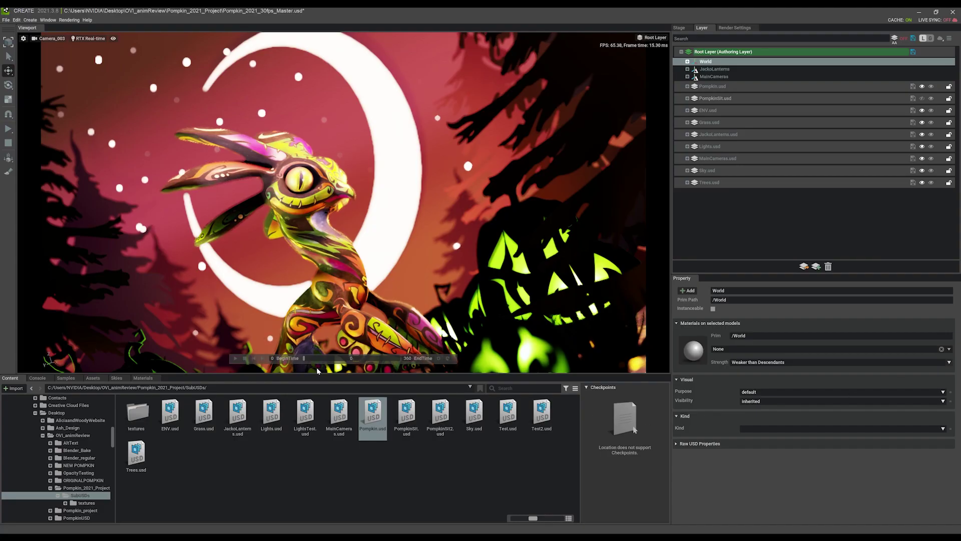
Step: Play the Pompkin stage animation in real time, viewed through the Perspective camera
{"action": "key", "text": "space"}
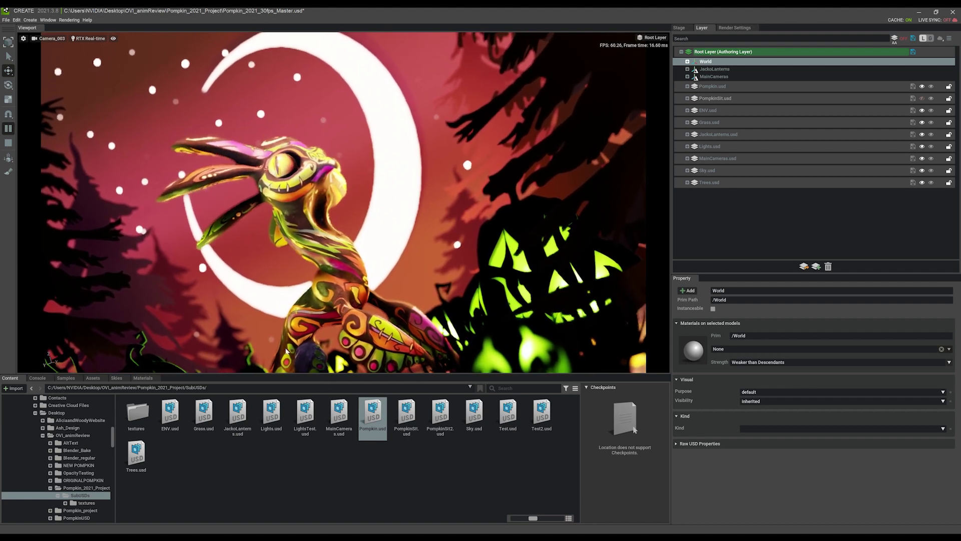
{"action": "left_click", "coordinate": [35, 39]}
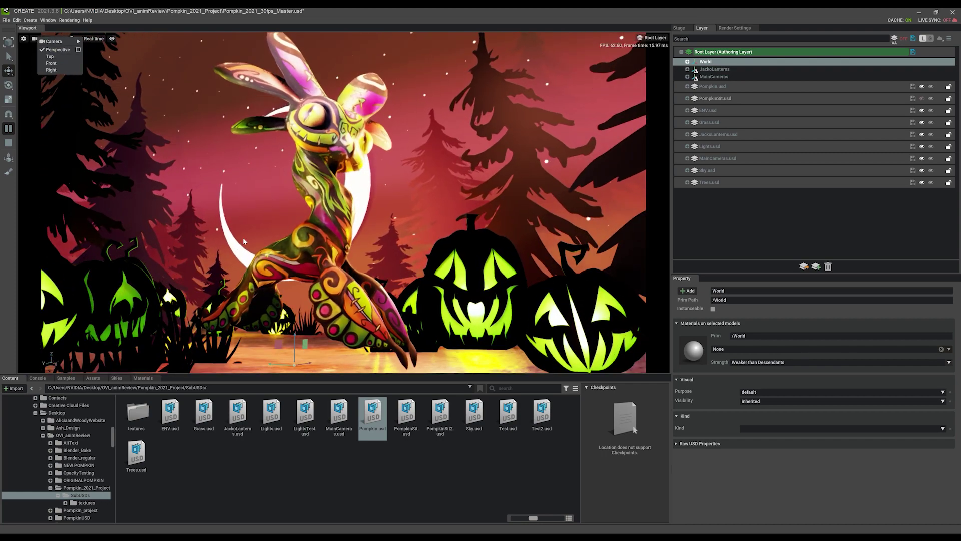
{"action": "left_click", "coordinate": [244, 233]}
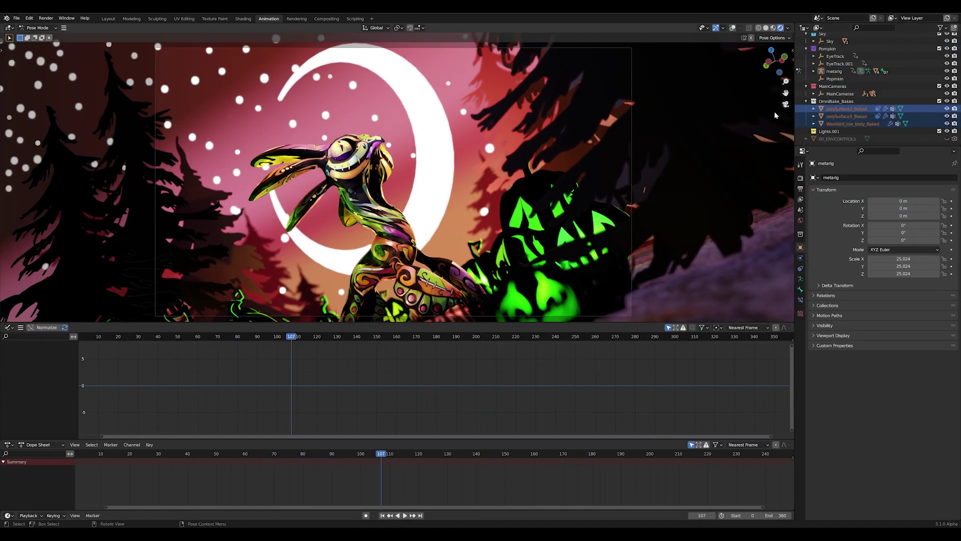
Step: Export the animated creature from the Omniverse sidebar as Pompkin.usd
{"action": "key", "text": "n"}
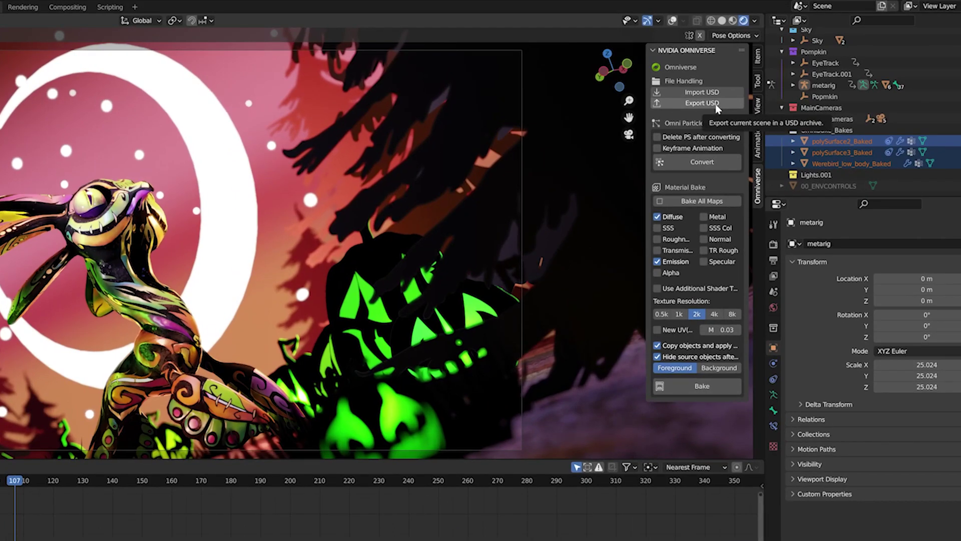
{"action": "left_click", "coordinate": [716, 103]}
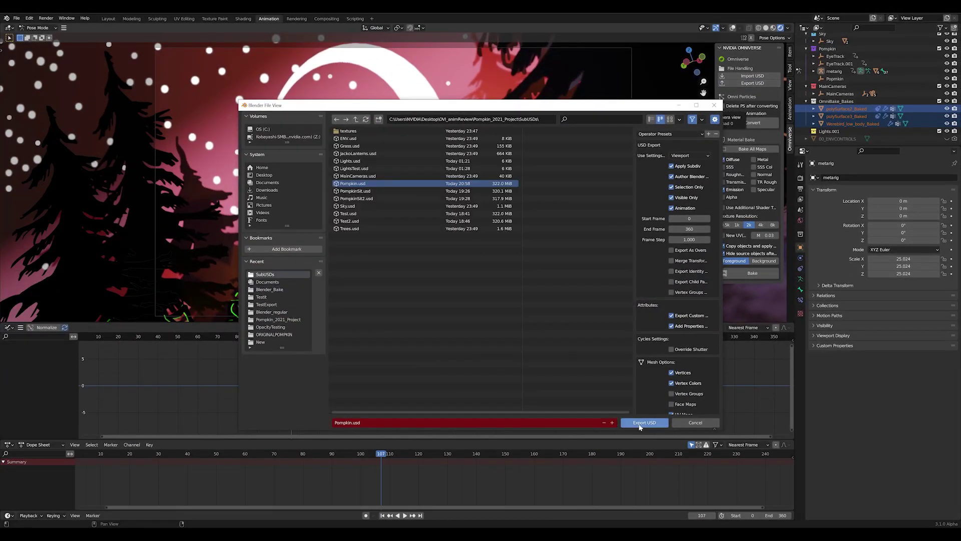
{"action": "left_click", "coordinate": [643, 422]}
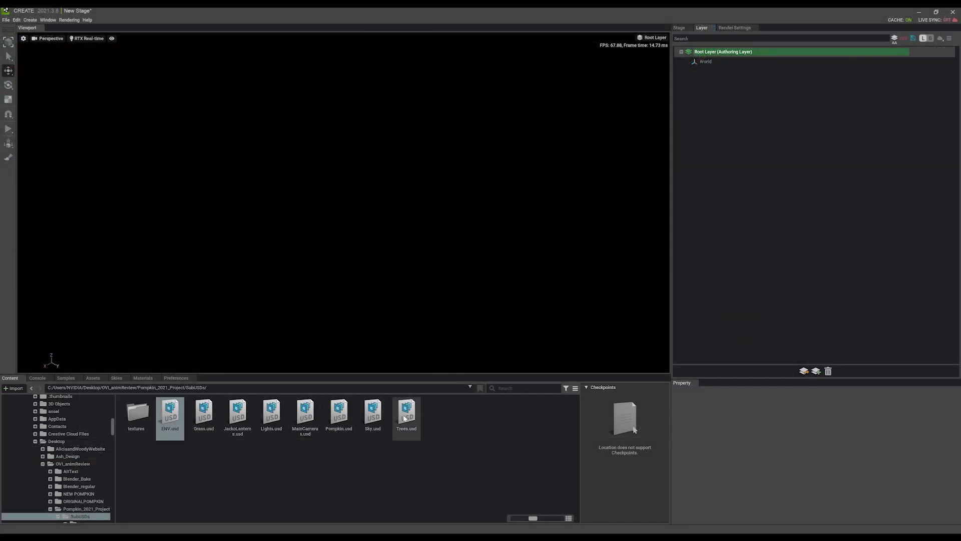
Step: Add ENV.usd through Trees.usd as stage layers and select the World prim in the Stage list
{"action": "left_click", "coordinate": [404, 418], "text": "shift"}
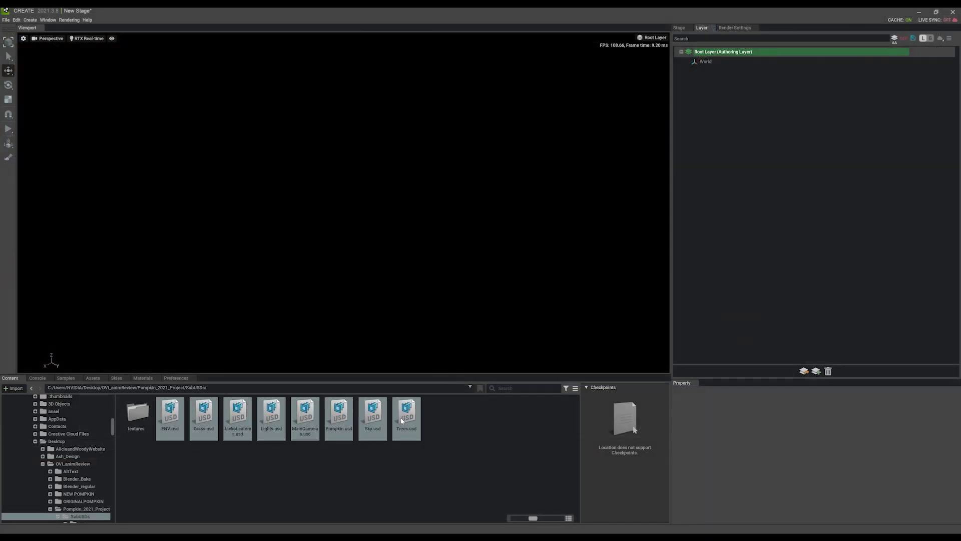
{"action": "left_click_drag", "start_coordinate": [404, 419], "coordinate": [751, 167]}
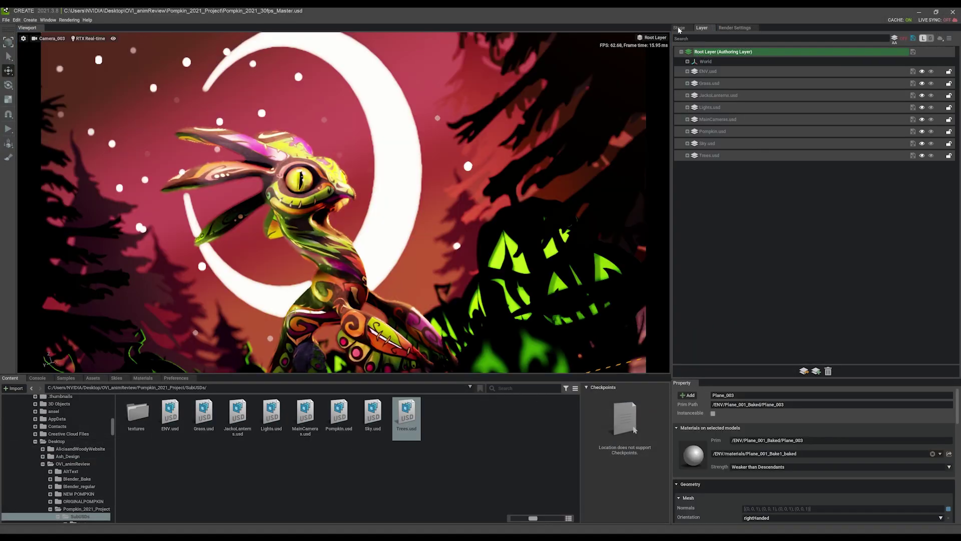
{"action": "left_click", "coordinate": [678, 28]}
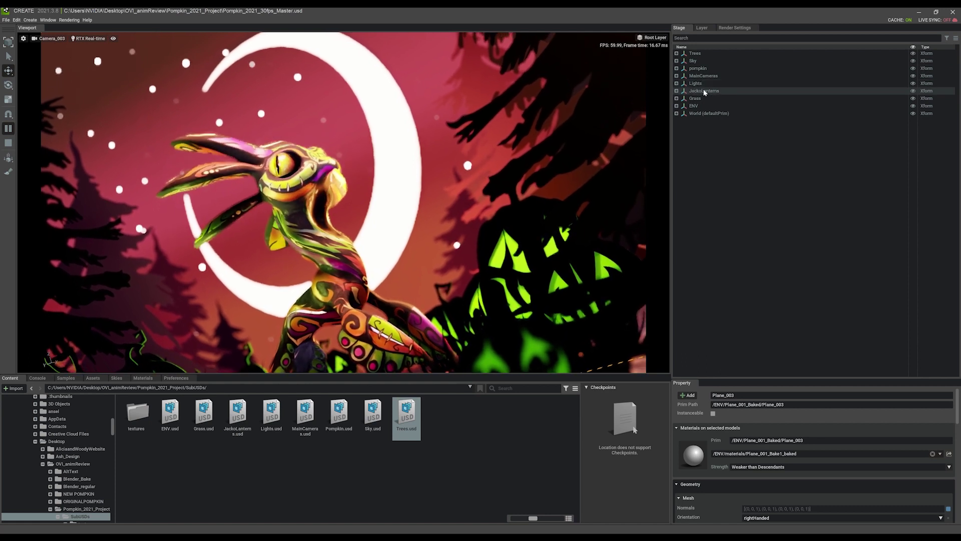
{"action": "left_click", "coordinate": [707, 113]}
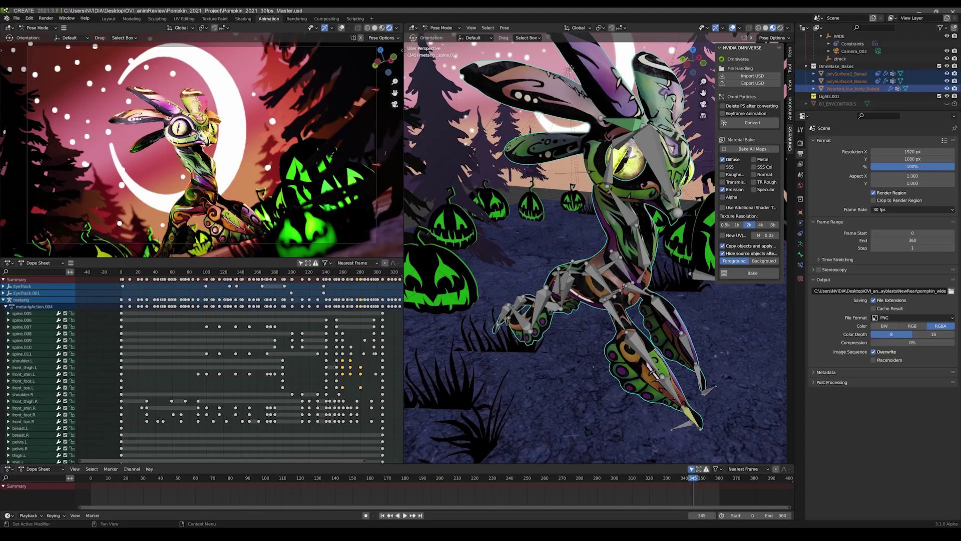
Step: Export the creature to USD and add PompkinRear.usd as a new layer
{"action": "left_click", "coordinate": [749, 83]}
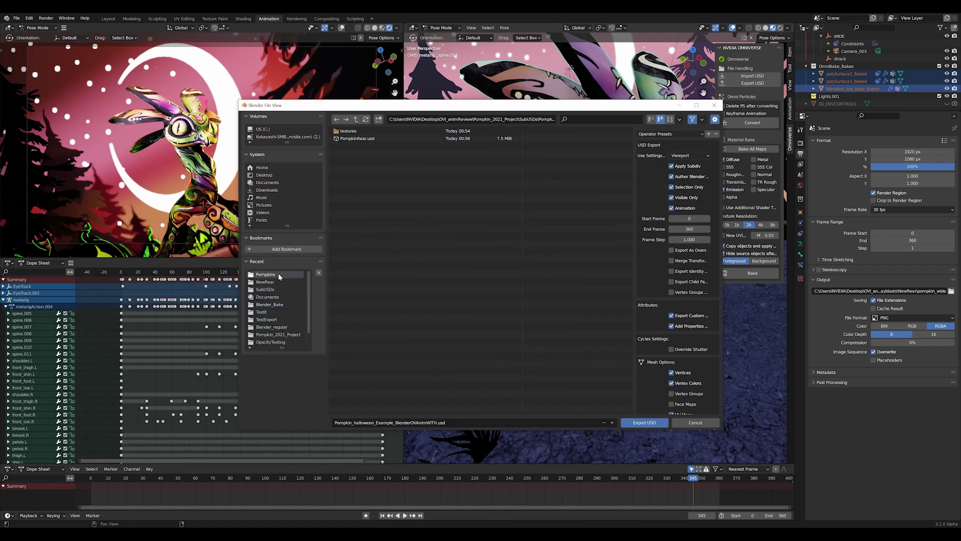
{"action": "left_click", "coordinate": [635, 423]}
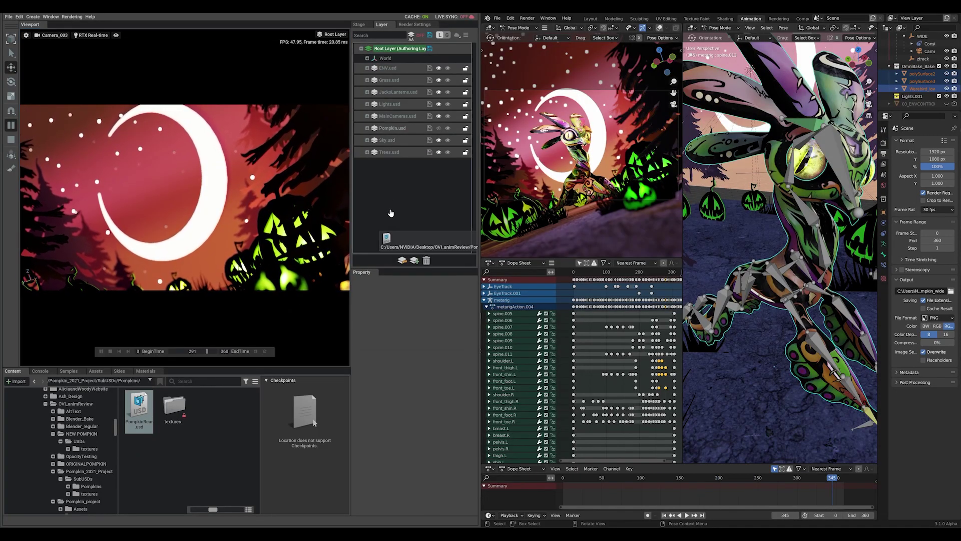
{"action": "left_click_drag", "start_coordinate": [391, 213], "coordinate": [407, 186]}
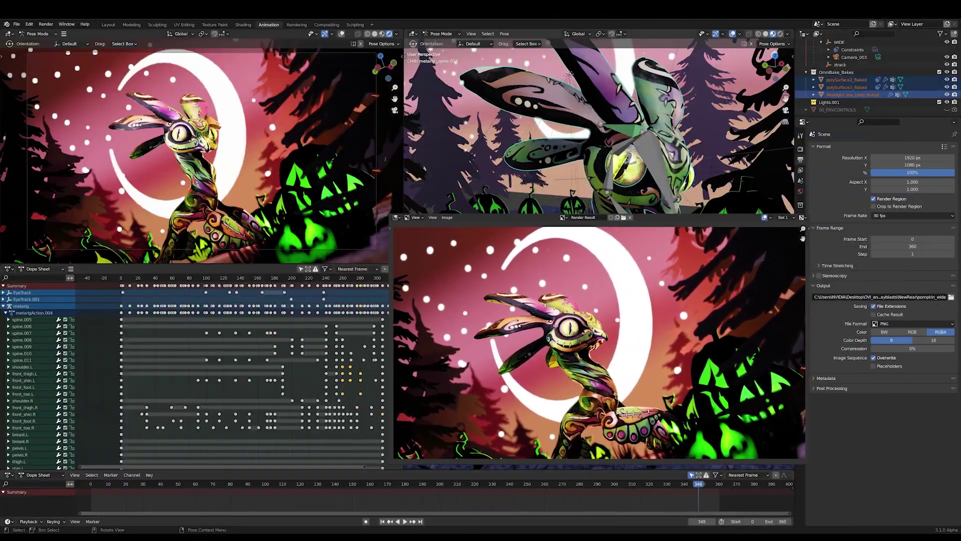
Step: Re-pose the creature by rotating the spine.008 bone and head, keying the rotation
{"action": "key", "text": "r"}
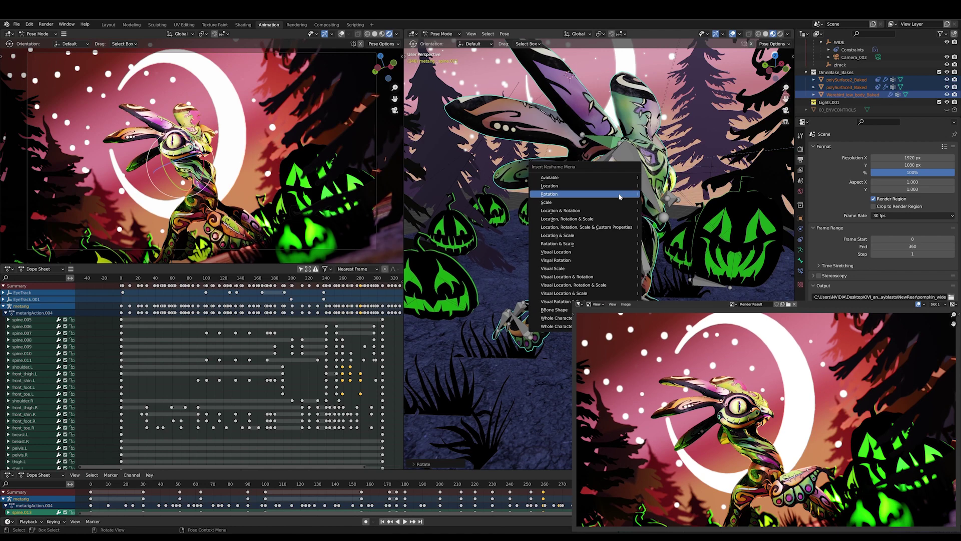
{"action": "key", "text": "r"}
{"action": "left_click", "coordinate": [600, 296]}
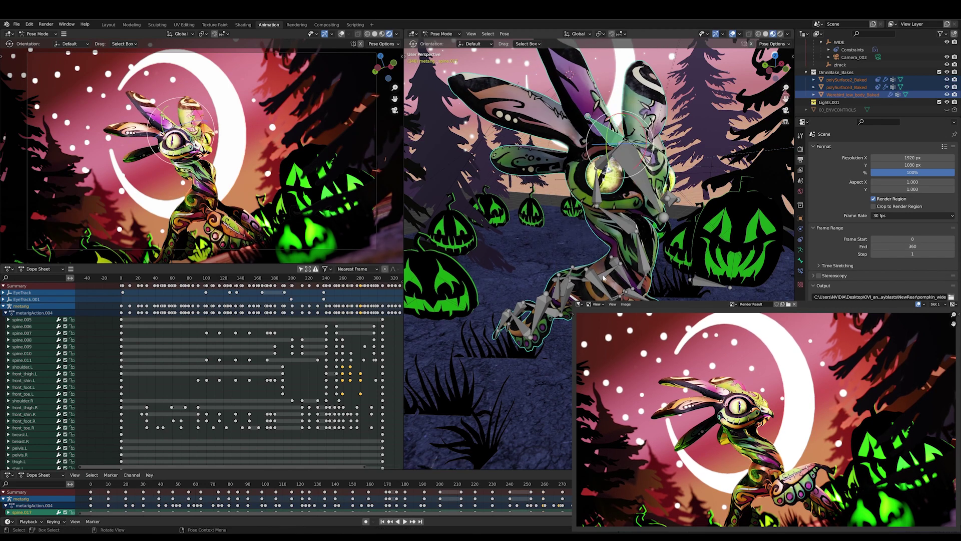
{"action": "left_click", "coordinate": [599, 296]}
{"action": "key", "text": "r"}
{"action": "key", "text": "r"}
{"action": "left_click", "coordinate": [599, 296]}
{"action": "key", "text": "ctrl+z"}
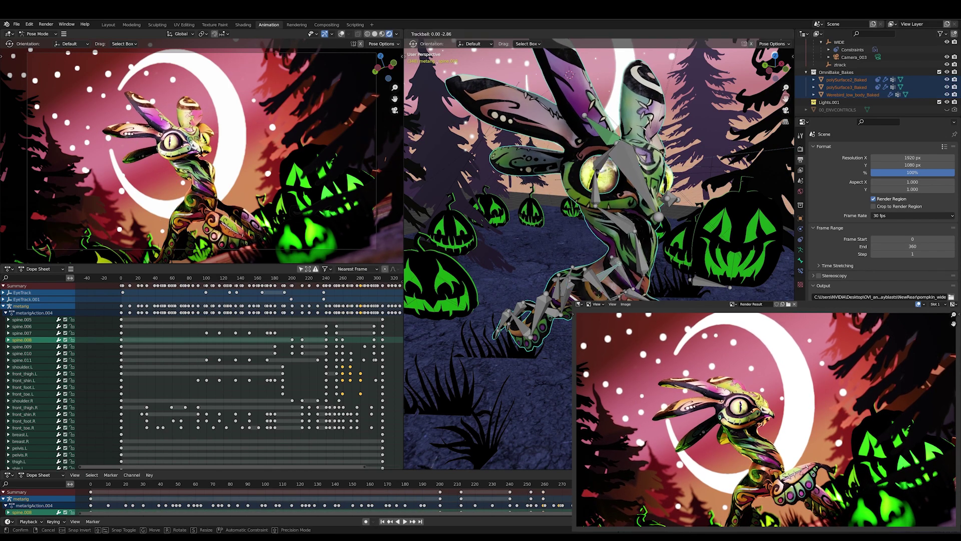
{"action": "right_click", "coordinate": [544, 273]}
{"action": "key", "text": "Escape"}
Step: Re-export the re-posed animation to USD into Blender_Bake
{"action": "key", "text": "n"}
{"action": "left_click", "coordinate": [744, 90]}
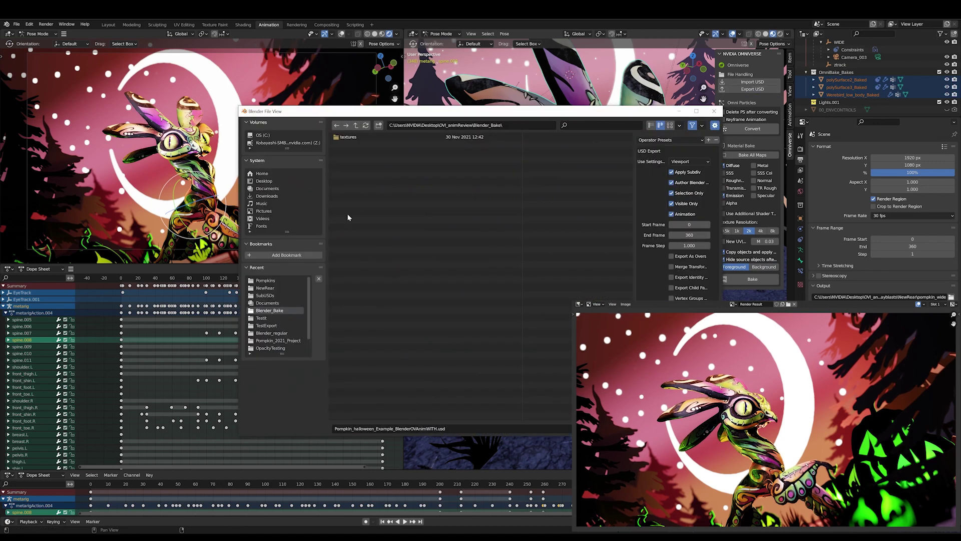
{"action": "key", "text": "Return"}
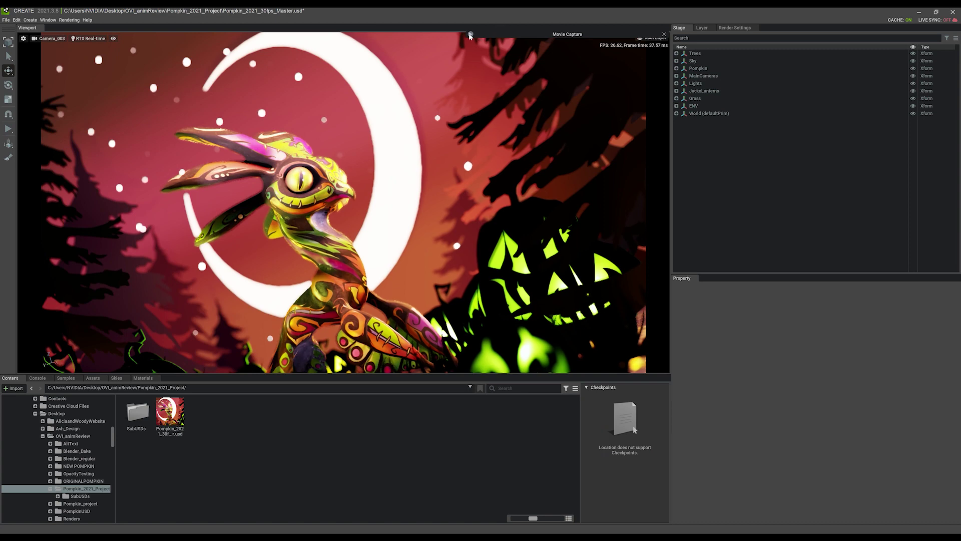
Step: Capture a Sequence at 1920x1080, frames 0–360, as png from Movie Capture
{"action": "left_click", "coordinate": [471, 34]}
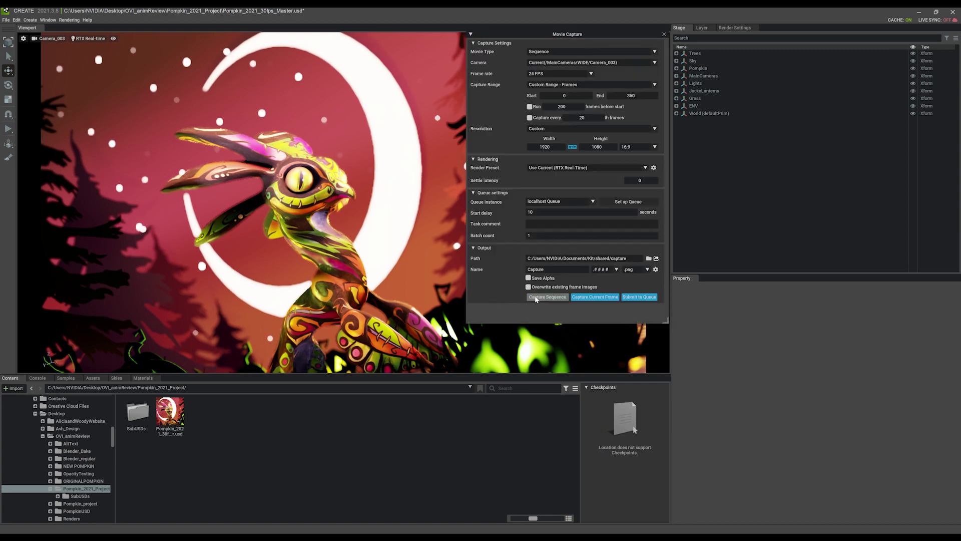
{"action": "left_click", "coordinate": [546, 297]}
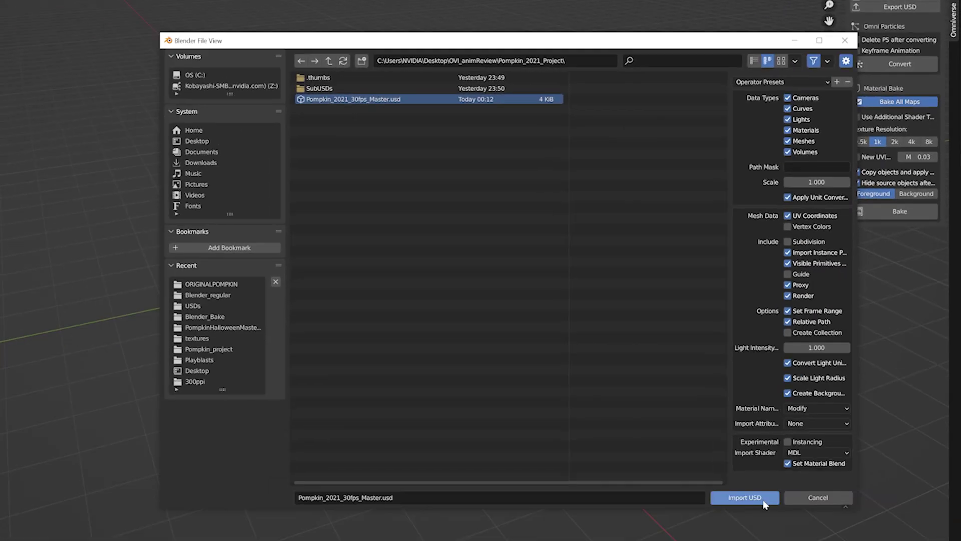
Step: Import Pompkin_2021_30fps_Master.usd through the Universal Scene Description importer
{"action": "left_click", "coordinate": [764, 500]}
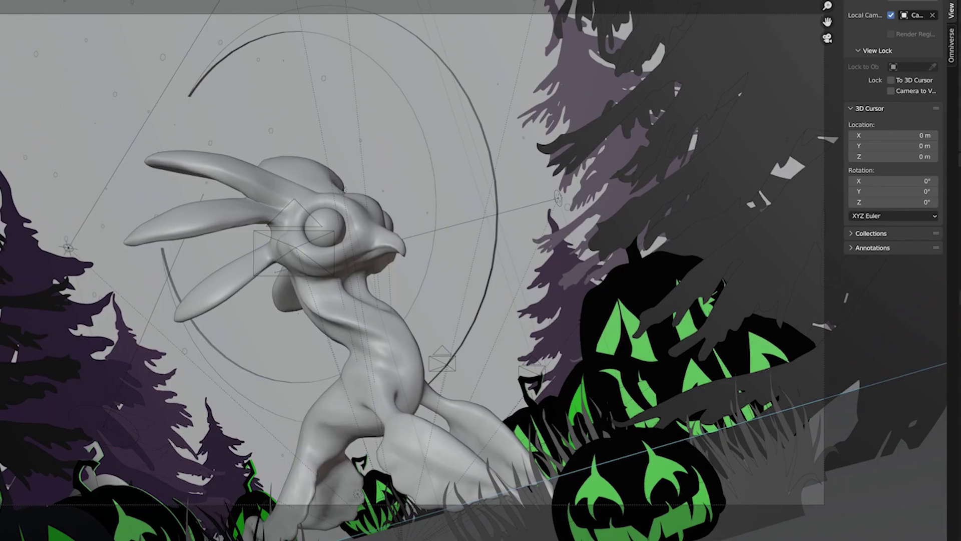